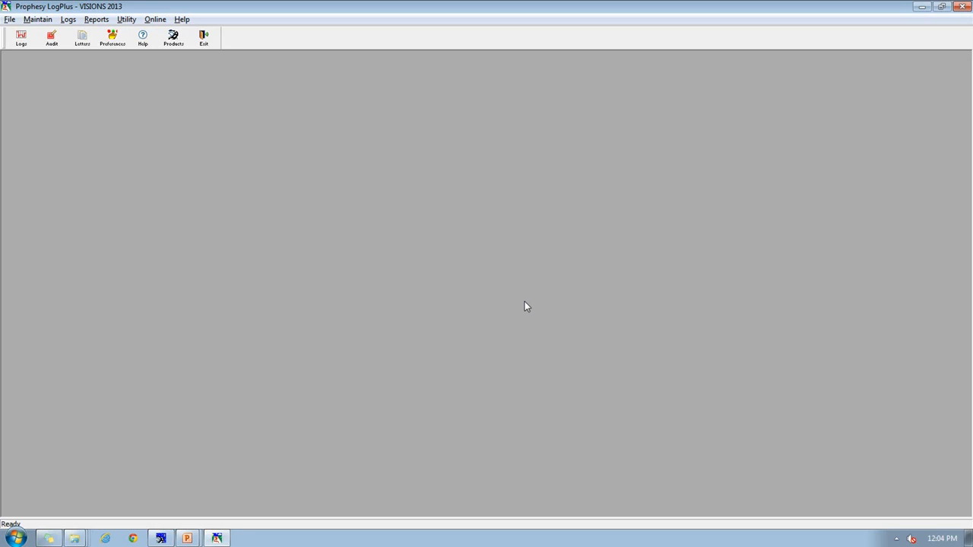
- Add a new driver log dated 03/04/2014 for the first driver in the log browser and set its miles to 700
left_click(21, 38)
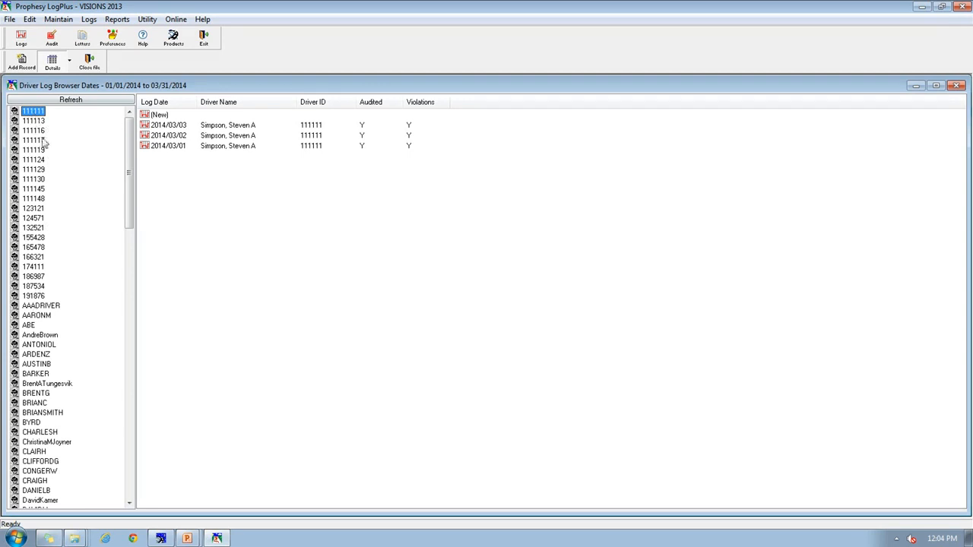
left_click(159, 116)
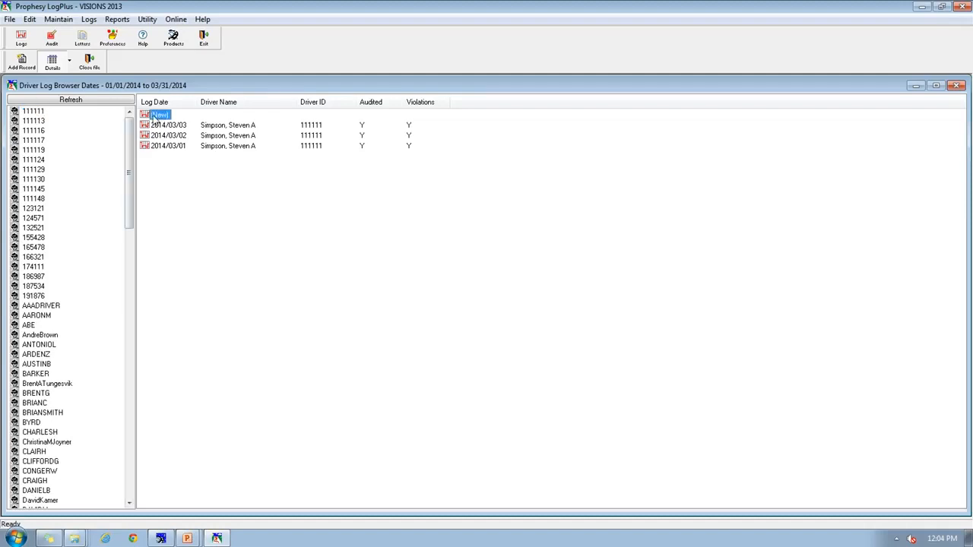
left_click(22, 63)
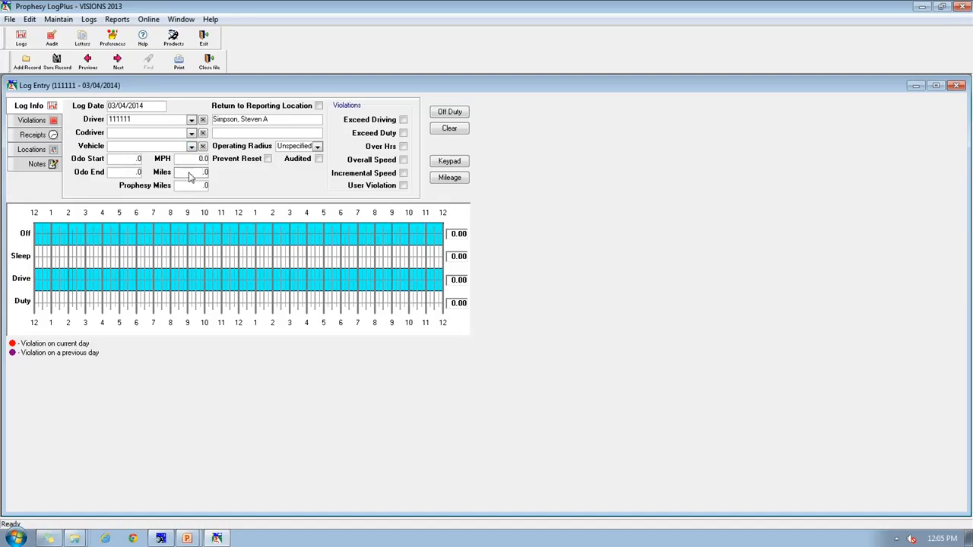
type("20")
- Chart the morning on the log grid: sleep until 4:30 AM, on duty until 5:00, drive until 9:00, on duty until 9:30
left_click(111, 259)
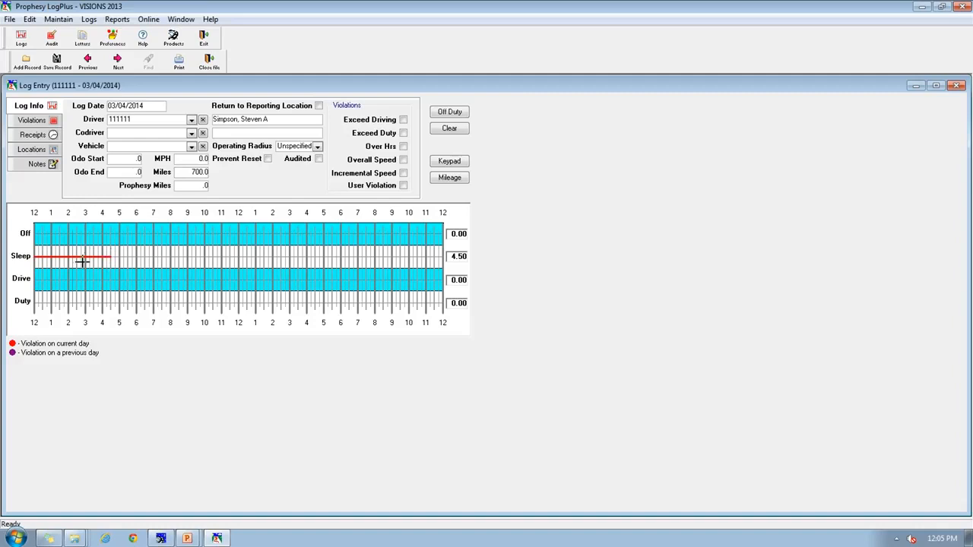
left_click(118, 302)
left_click(187, 280)
left_click(196, 307)
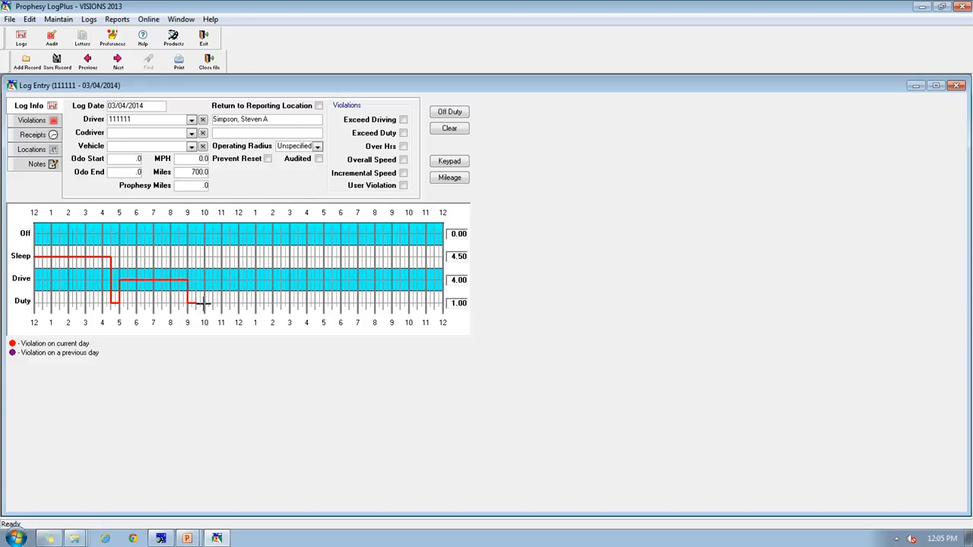
- Chart off duty until noon, drive until 5 PM, on duty until 5:30 PM, off until 9 PM and sleep until midnight, and save the log
left_click(238, 234)
left_click(325, 280)
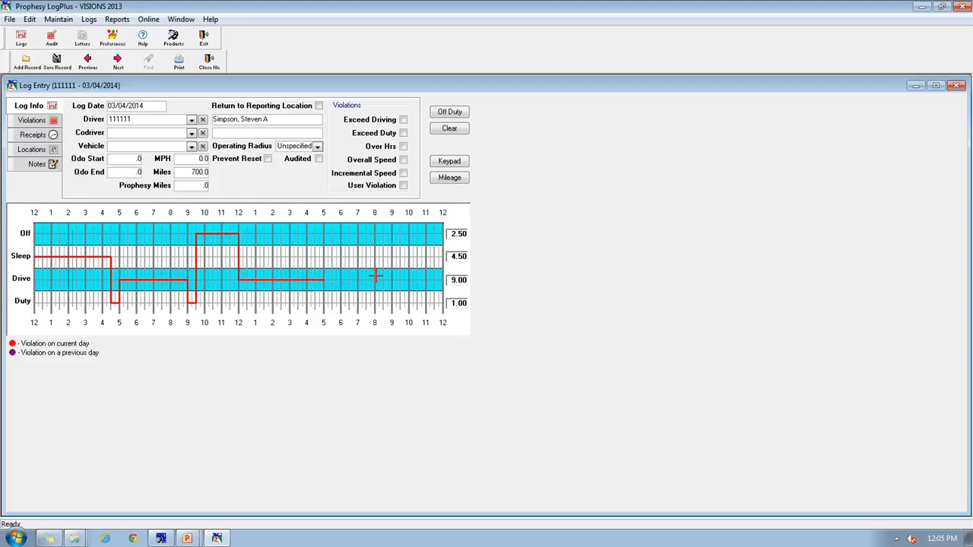
left_click(332, 304)
left_click(392, 235)
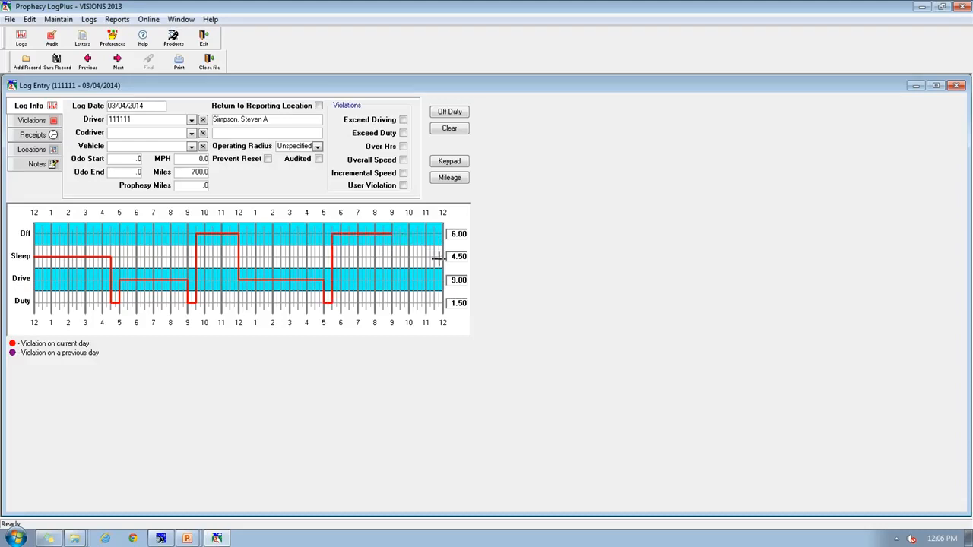
left_click(443, 257)
right_click(442, 256)
left_click(443, 257)
left_click(57, 61)
- Review the log's violations, and add and save a FUEL purchase receipt with the time 07:00
left_click(35, 121)
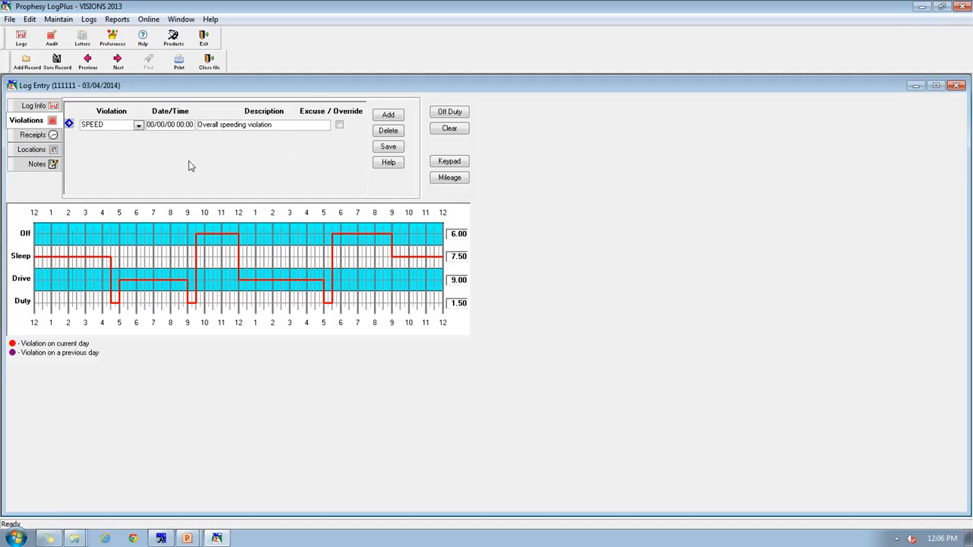
left_click(32, 134)
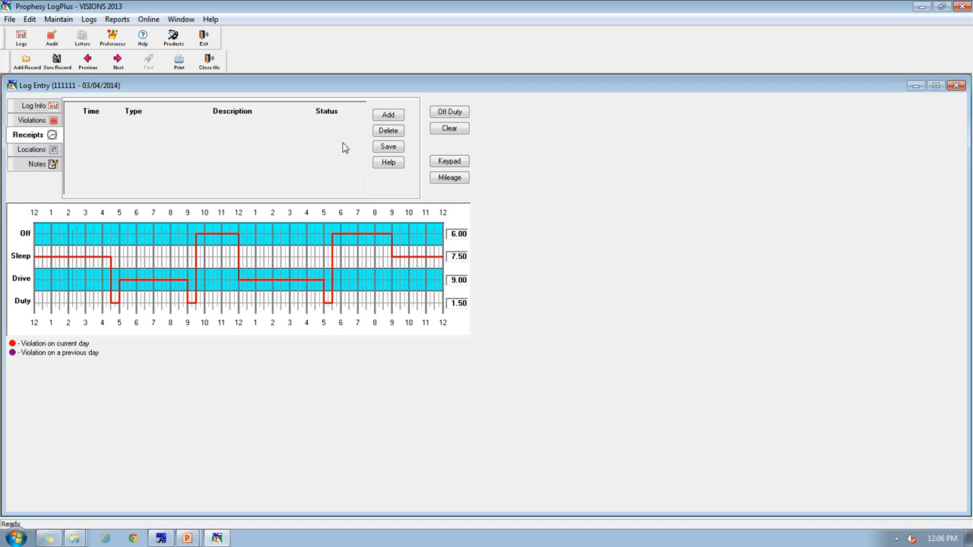
left_click(388, 115)
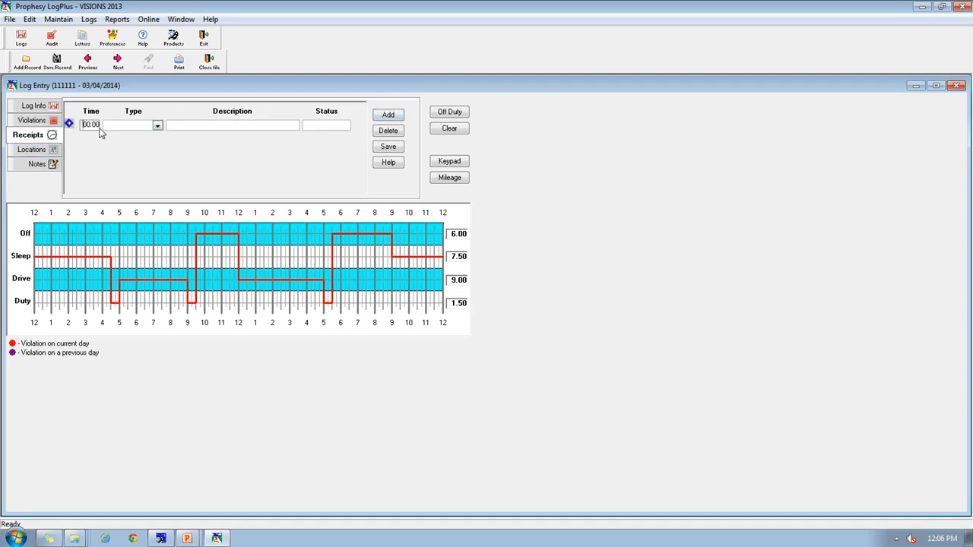
left_click(157, 126)
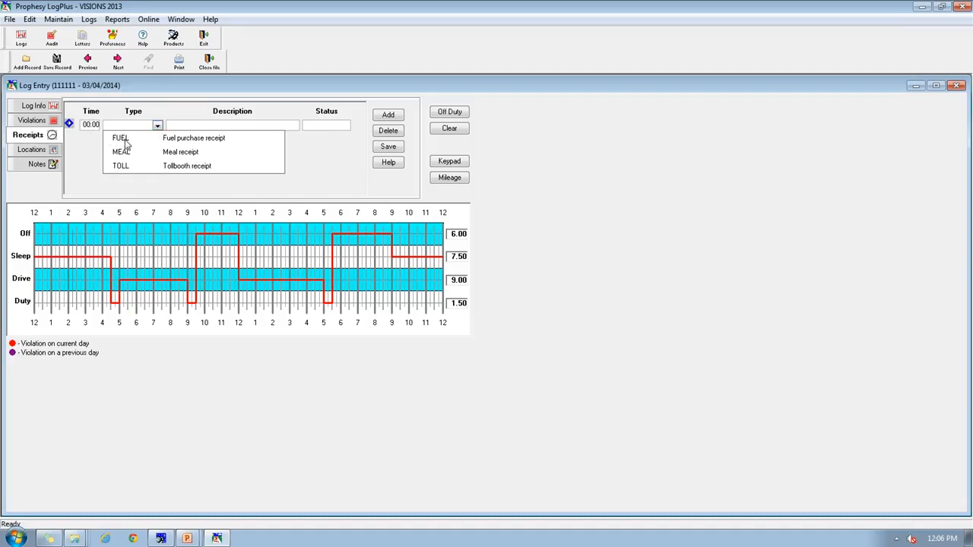
left_click(202, 136)
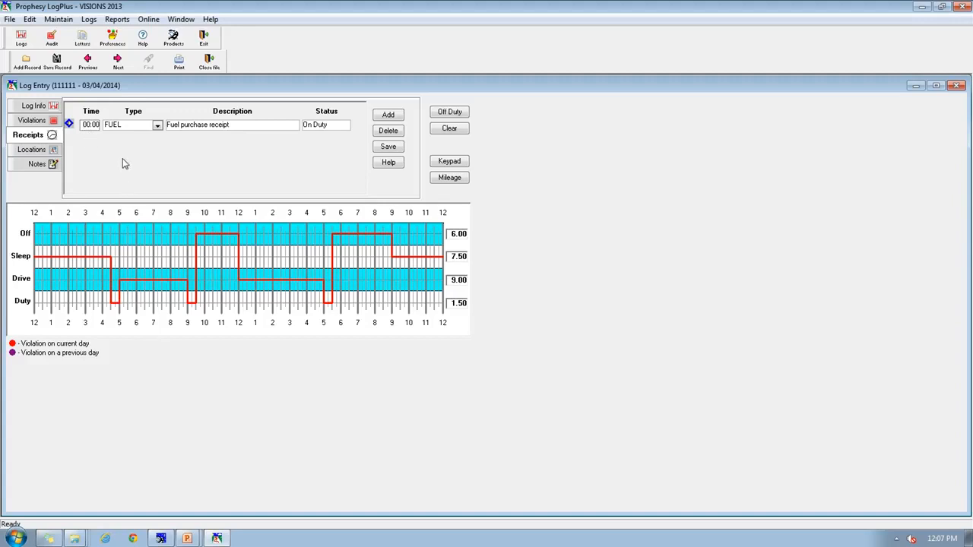
type("07")
left_click(391, 149)
- View the log's notes, and close both the log entry and the driver log browser
left_click(35, 168)
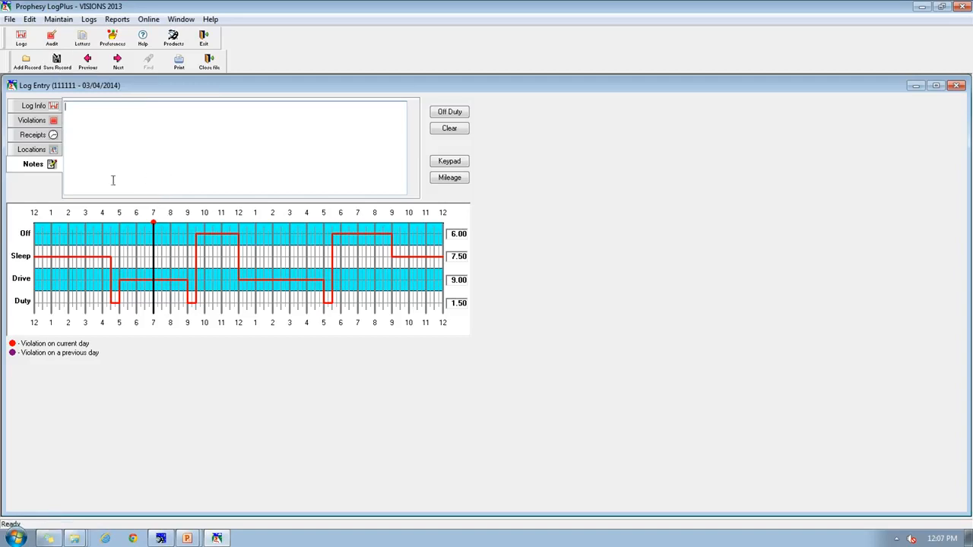
left_click(212, 69)
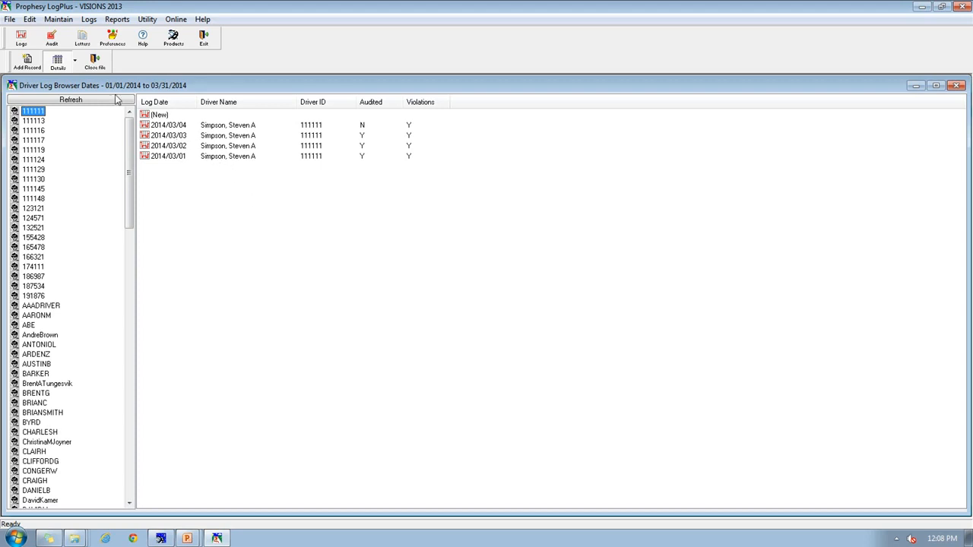
left_click(103, 65)
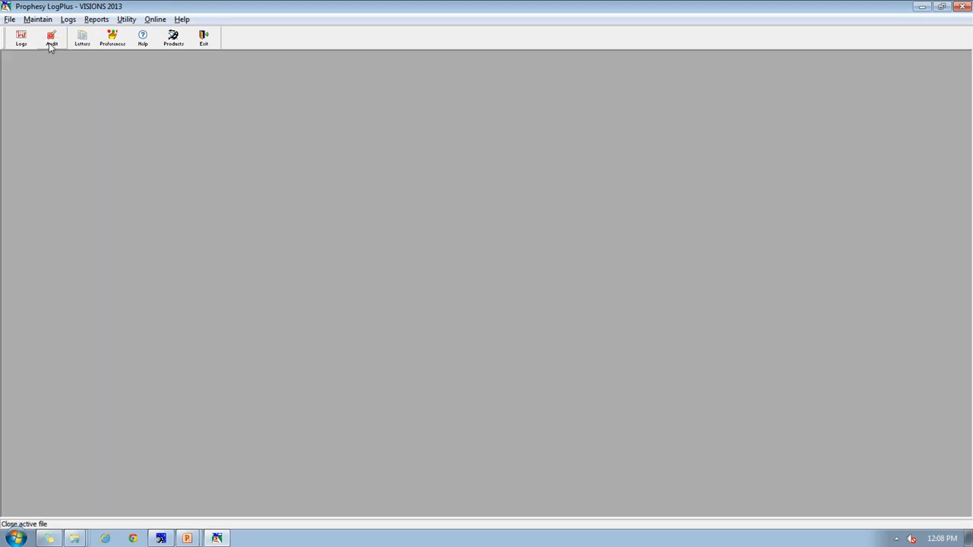
- Audit the current month's logs for violations for only the driver with the new log, and close the audit window
left_click(51, 38)
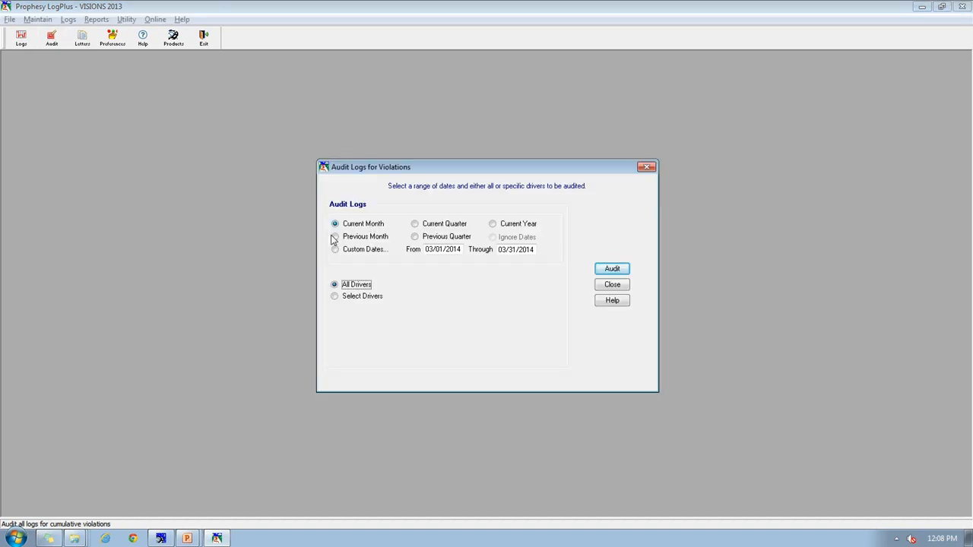
left_click(362, 297)
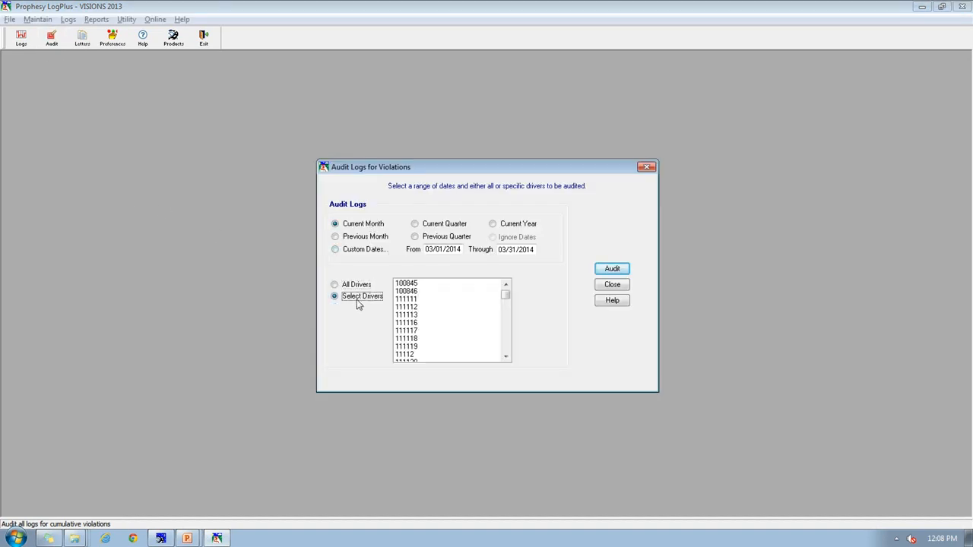
left_click(416, 301)
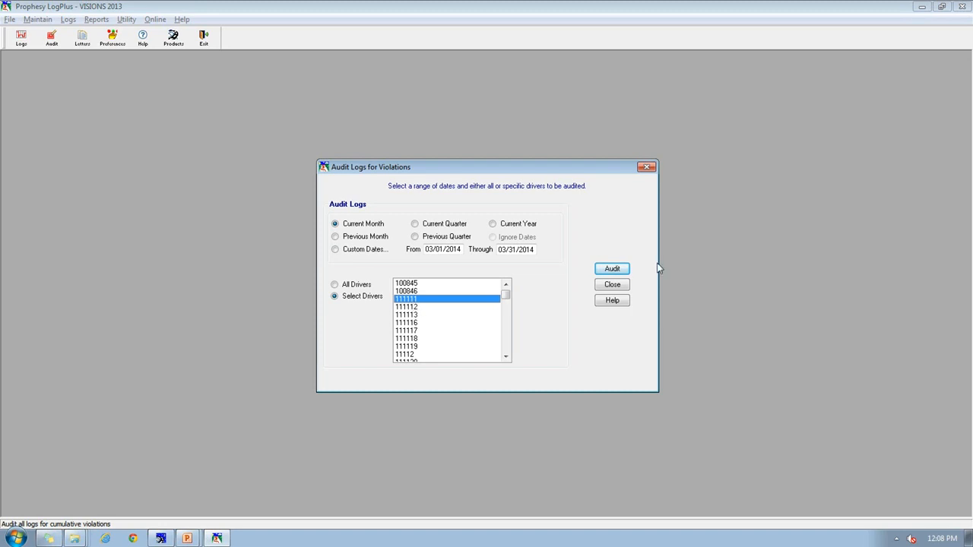
left_click(621, 272)
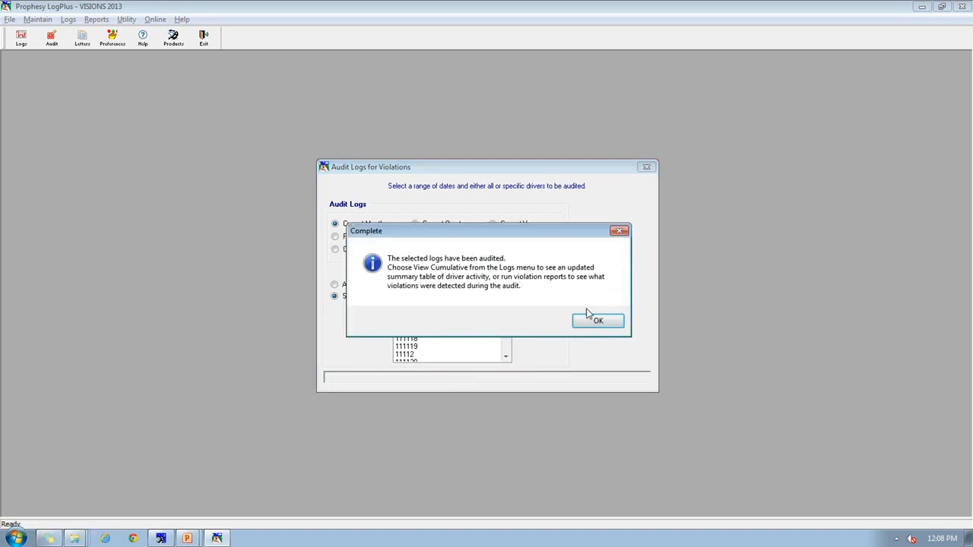
left_click(600, 325)
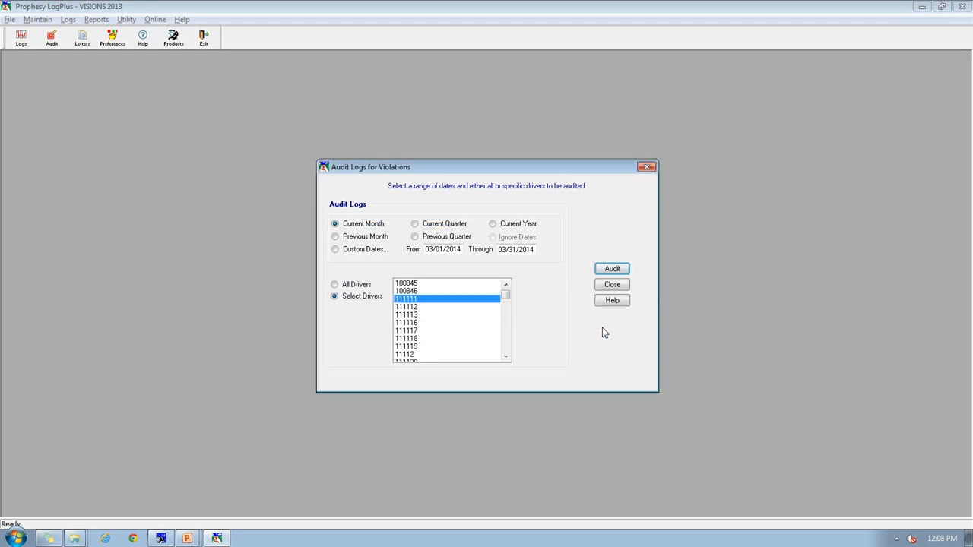
left_click(613, 286)
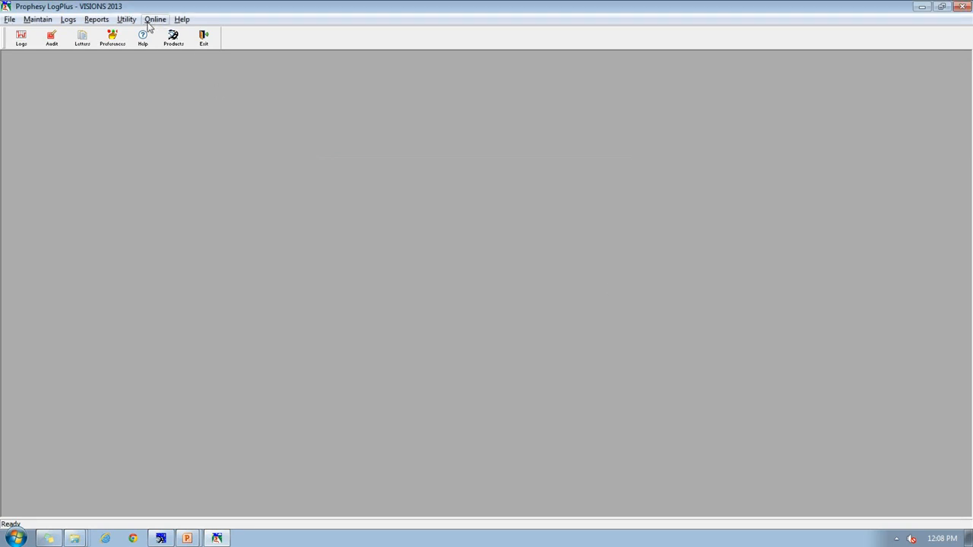
- Run the detail-level Log Violations by Driver report for the current month with all drivers and violations
left_click(97, 21)
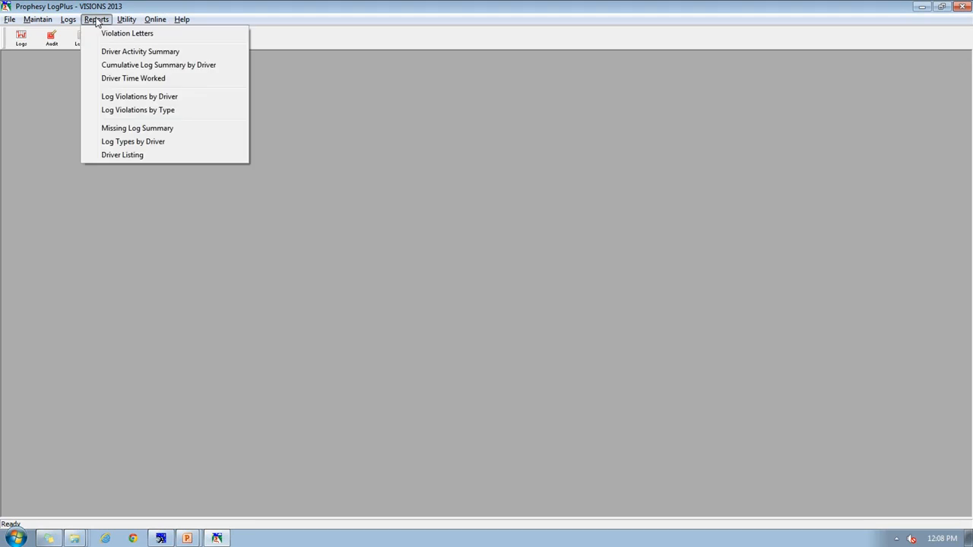
left_click(126, 98)
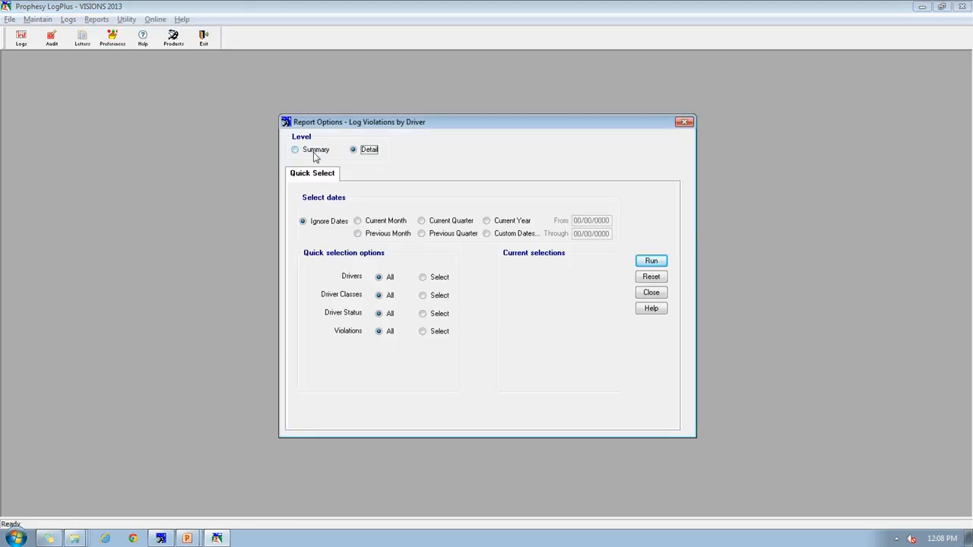
left_click(375, 222)
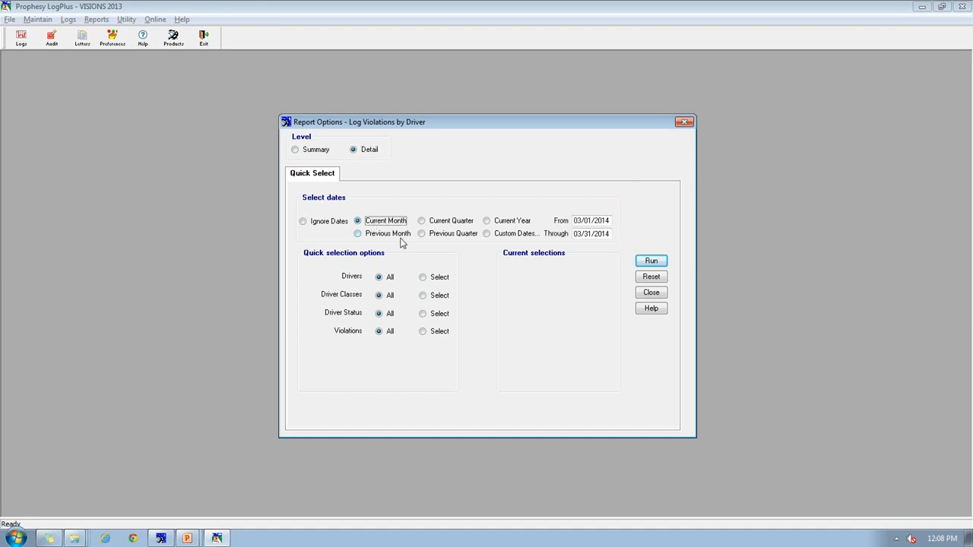
left_click(651, 262)
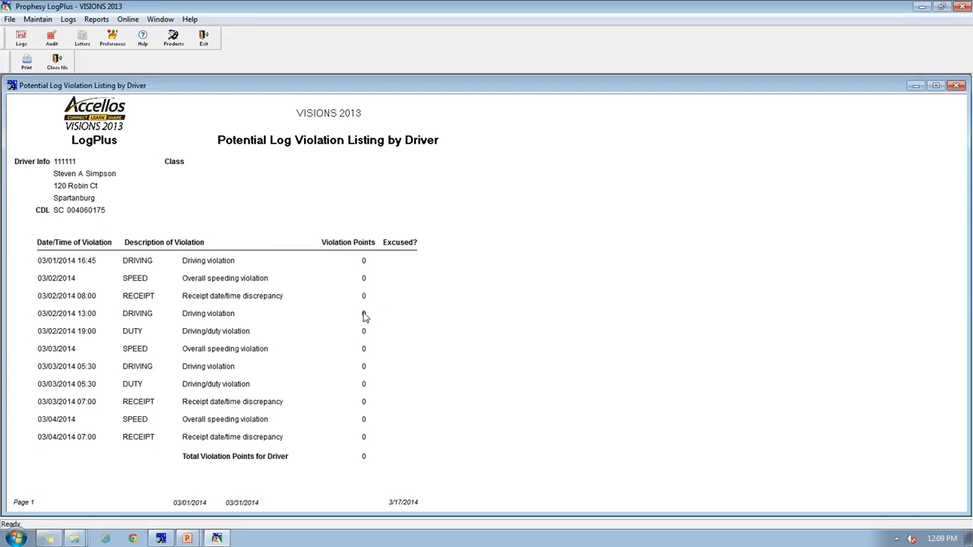
- Examine the points assigned to the violation codes, and close the code list and the violation report
left_click(39, 21)
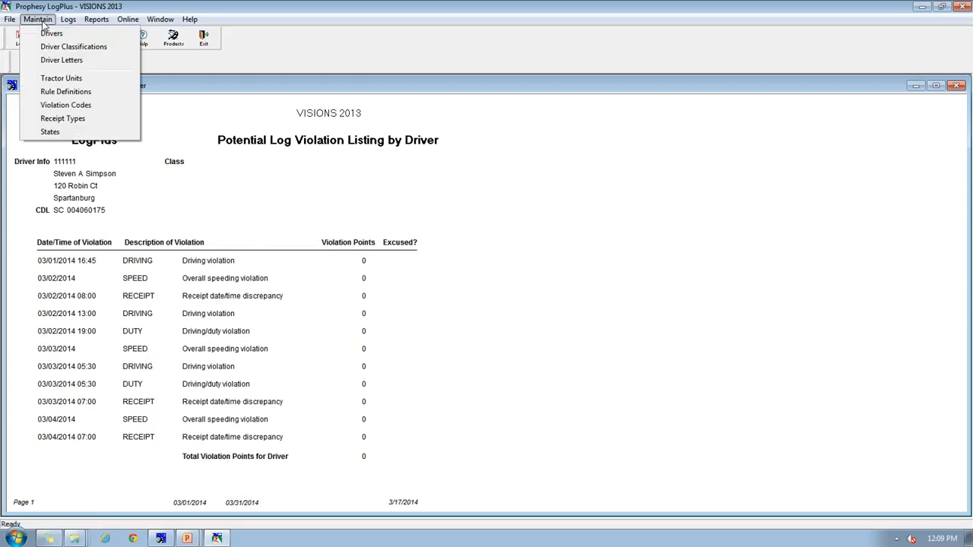
left_click(76, 107)
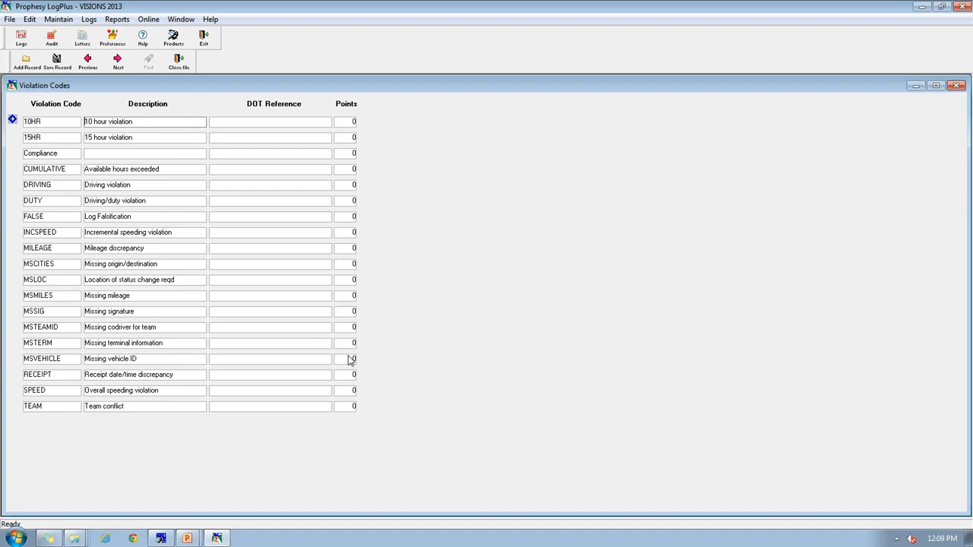
left_click(180, 64)
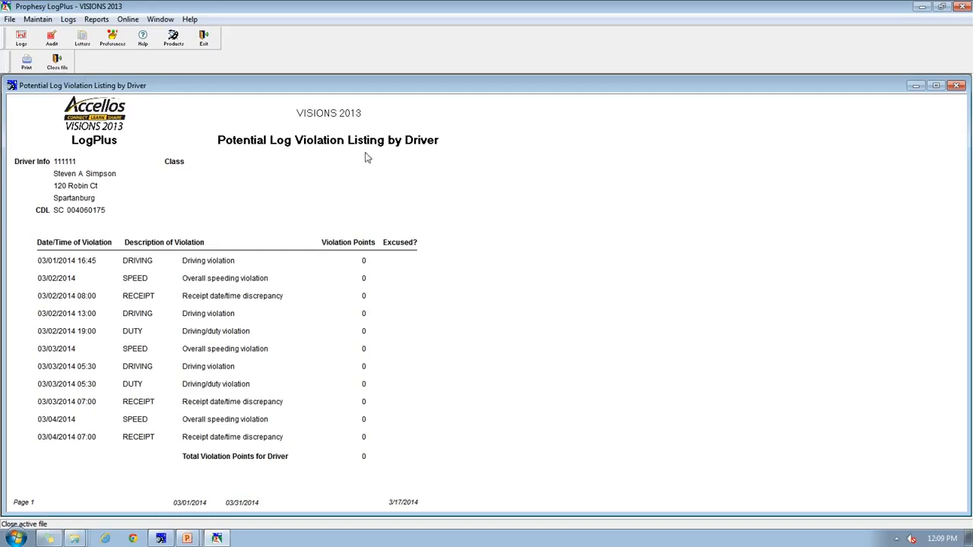
left_click(57, 61)
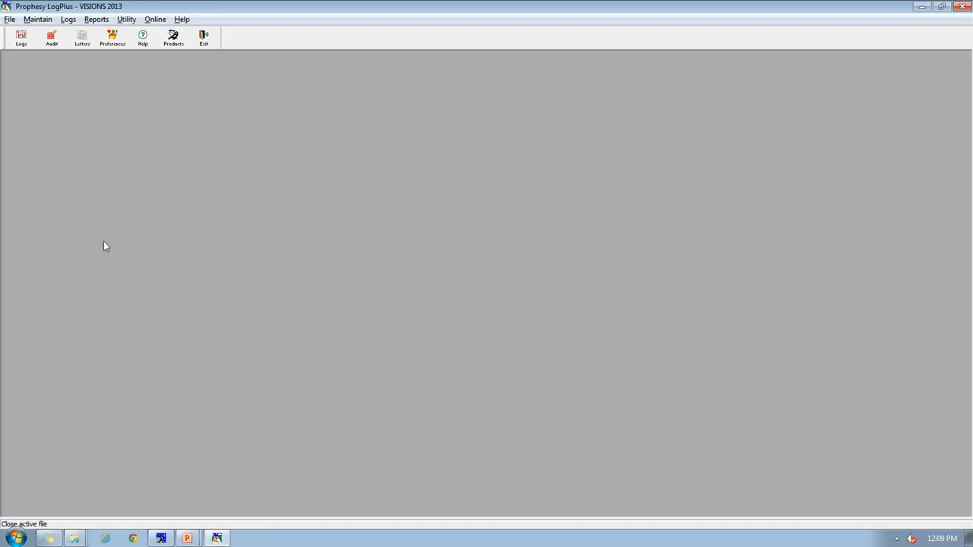
- Open the driver's 03/01/2014 log, clear its Audited mark to unlock it for editing, and close the log
left_click(21, 37)
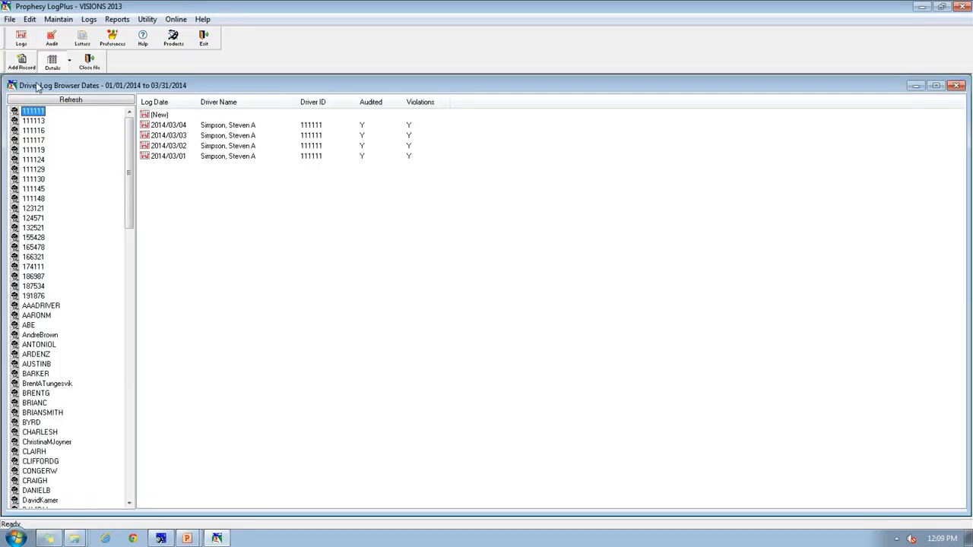
double_click(181, 157)
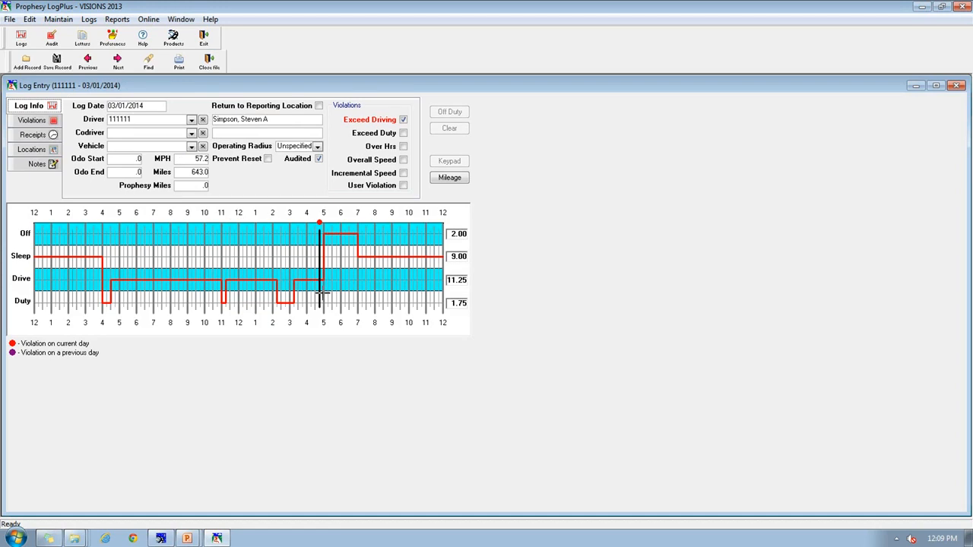
left_click(319, 159)
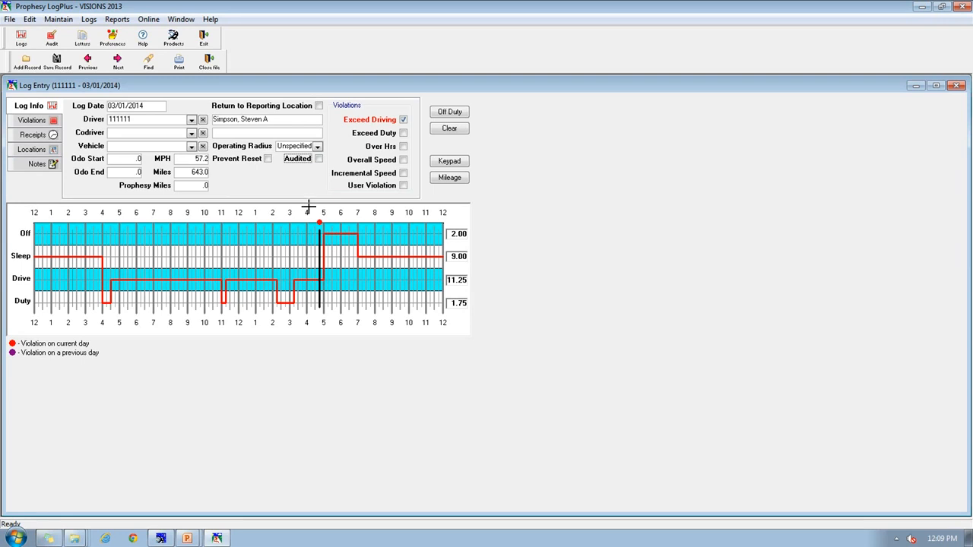
left_click(206, 64)
- Re-audit the same driver's current month logs, allowing the open data files to close for the audit
left_click(52, 38)
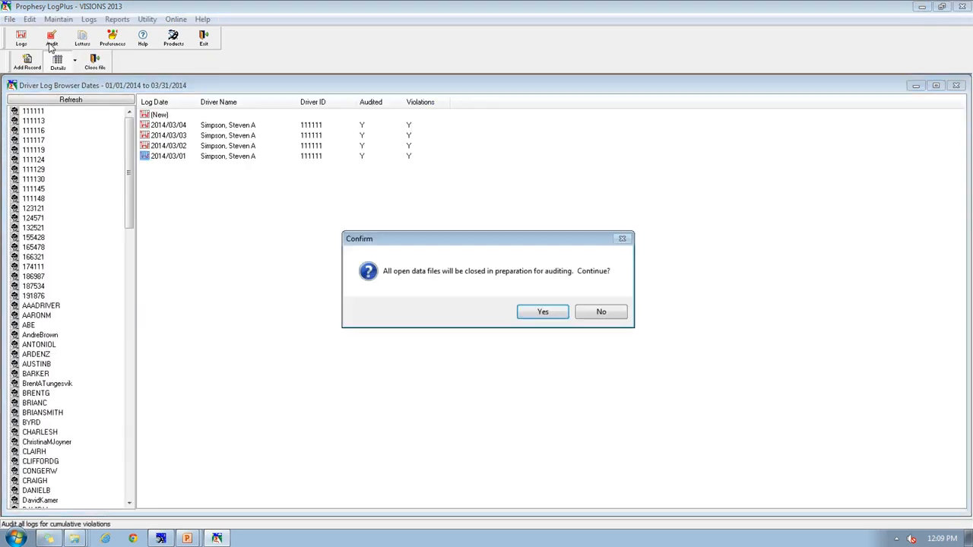
left_click(545, 314)
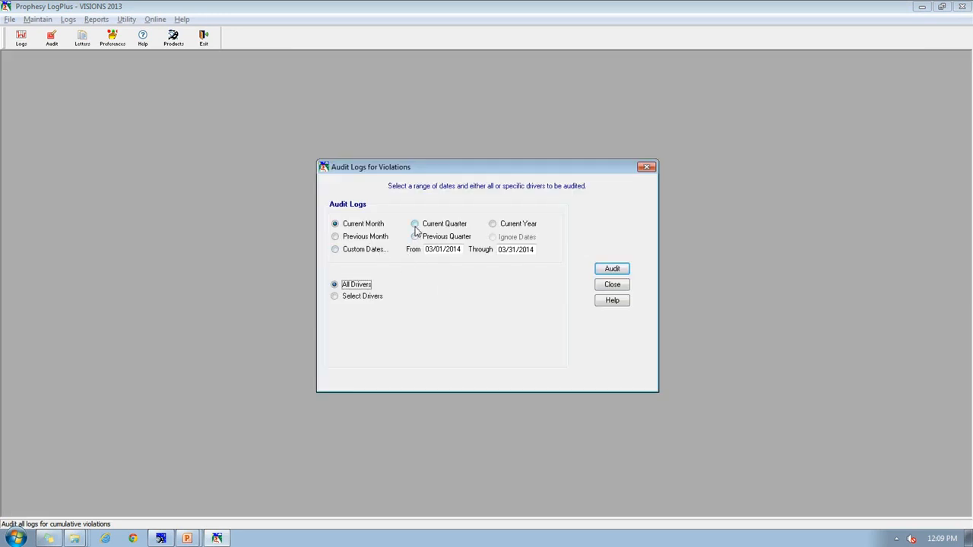
left_click(363, 297)
left_click(417, 299)
left_click(612, 268)
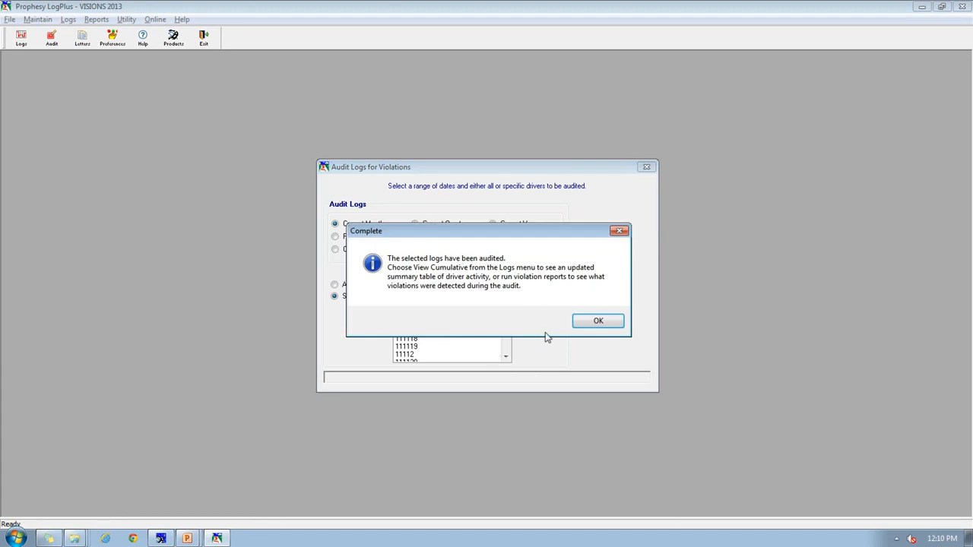
- Close the completed audit, then review the COMPLY1 Compliance Letter template's wording and table setting and close it
left_click(598, 322)
left_click(612, 285)
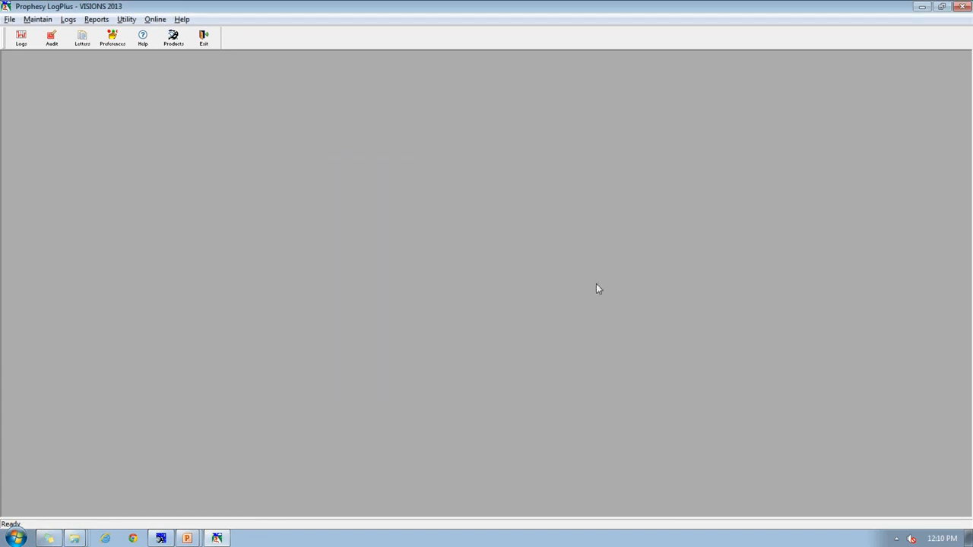
left_click(82, 40)
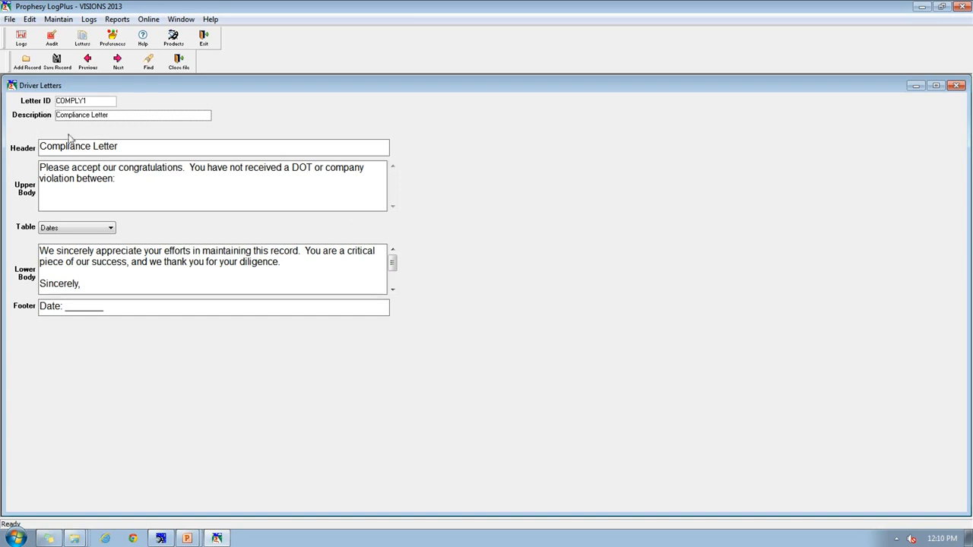
left_click(54, 230)
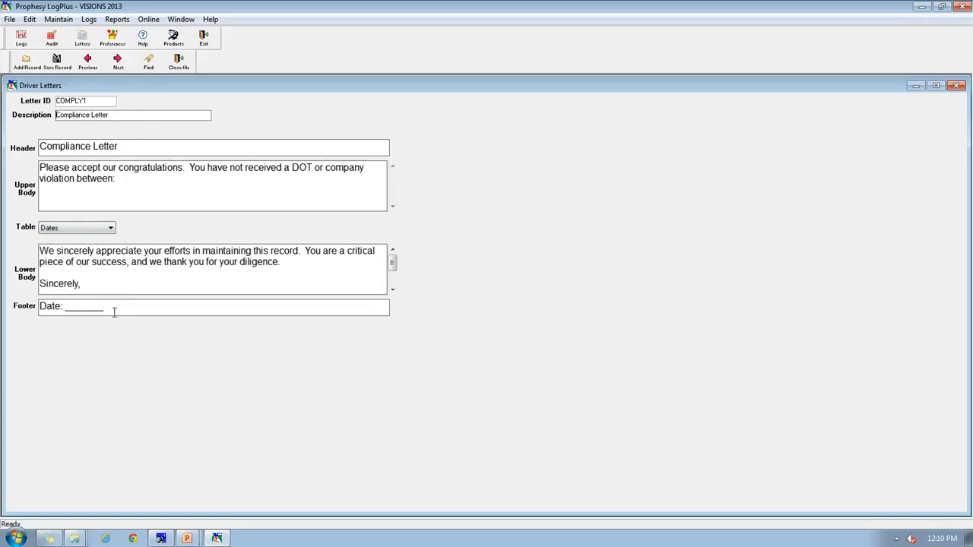
left_click(178, 62)
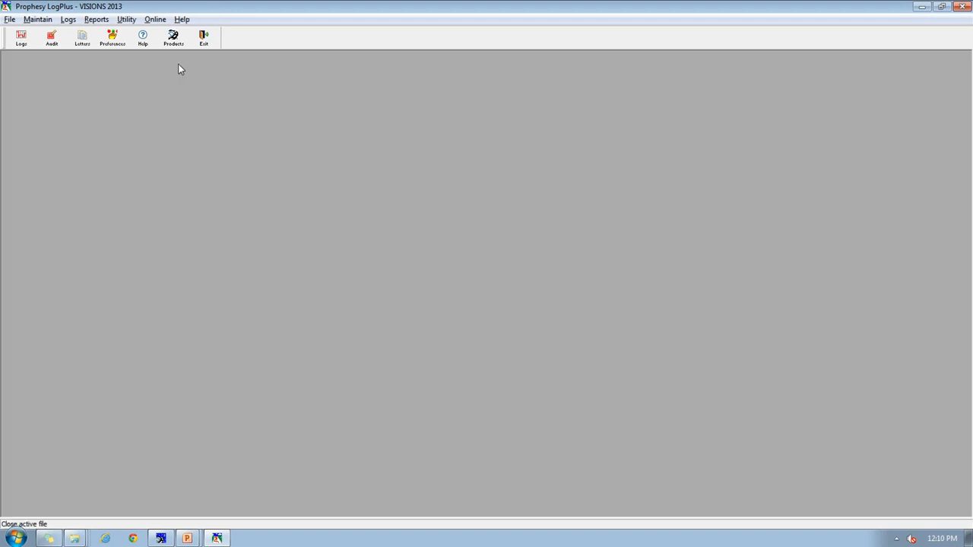
- Generate the COMPLY1 letter for the audited driver for the current month, continue past the violations warning, and close the letter
left_click(96, 20)
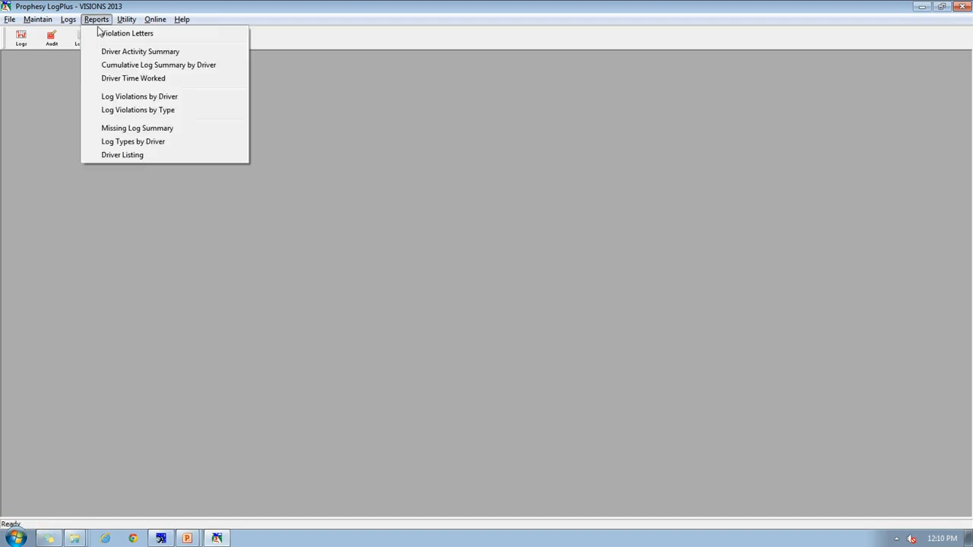
left_click(152, 36)
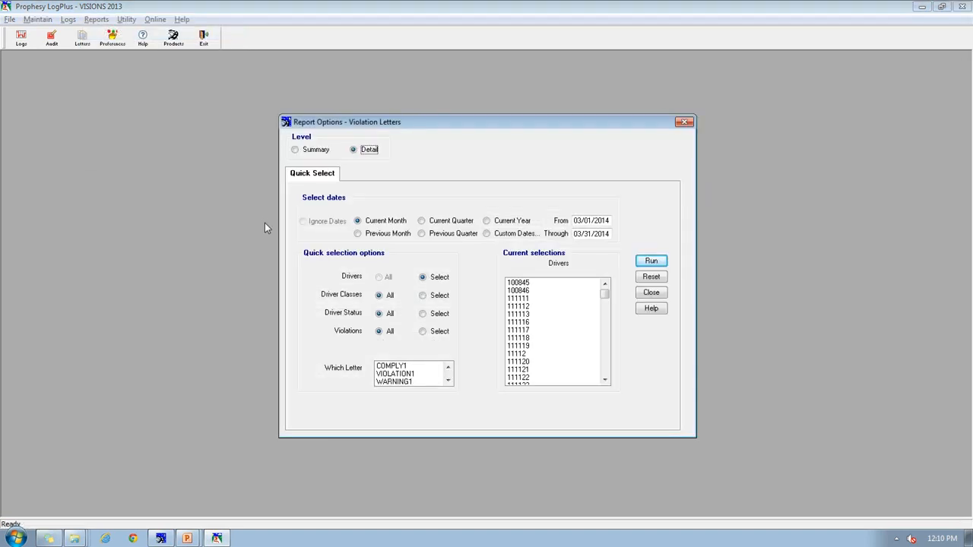
left_click(416, 367)
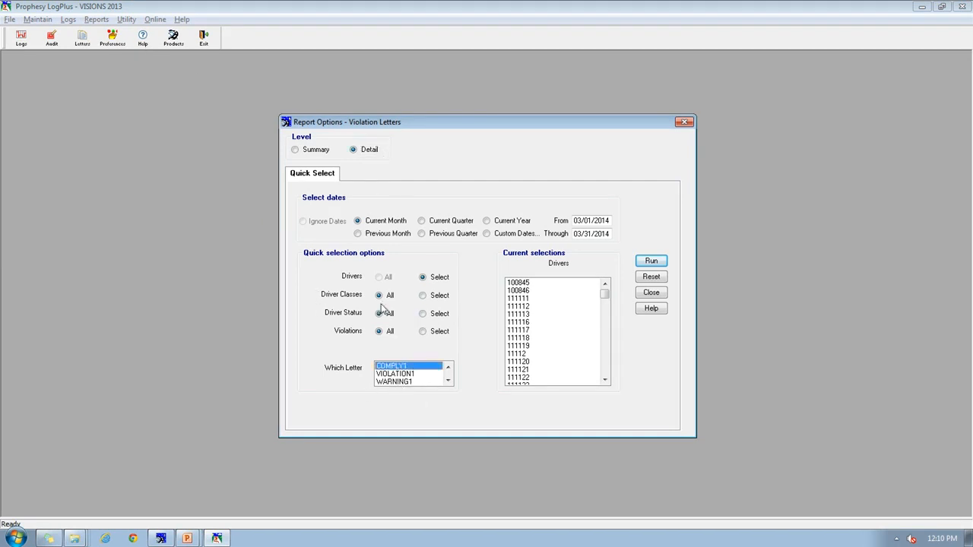
left_click(530, 300)
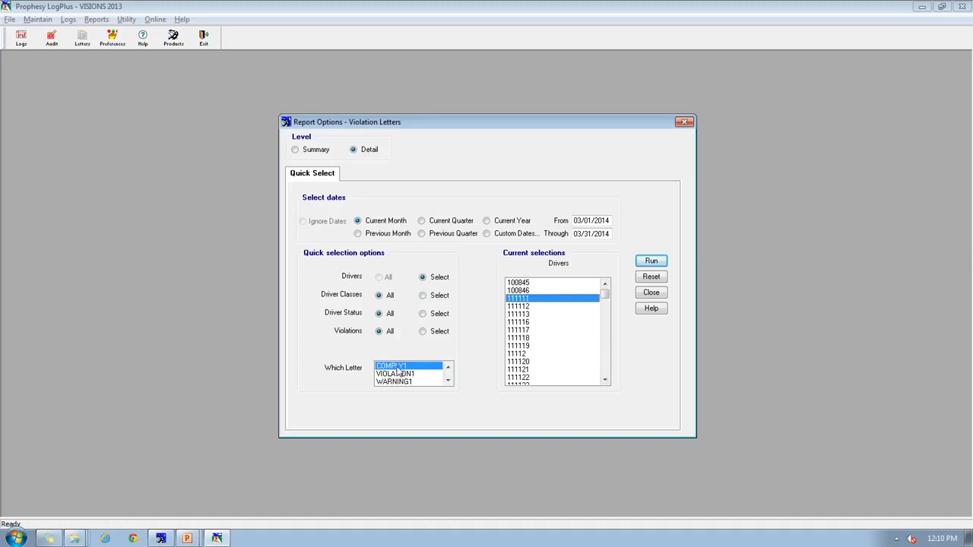
left_click(651, 262)
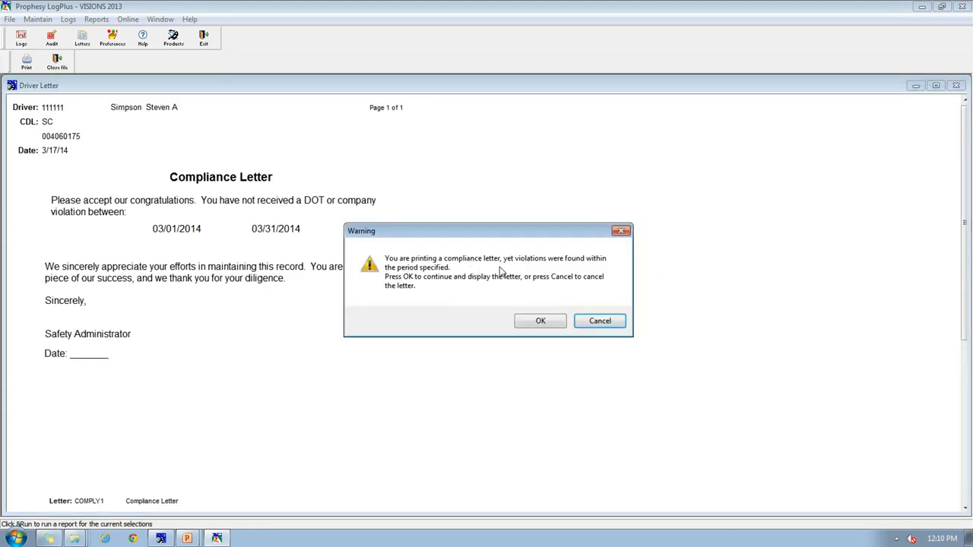
left_click(540, 322)
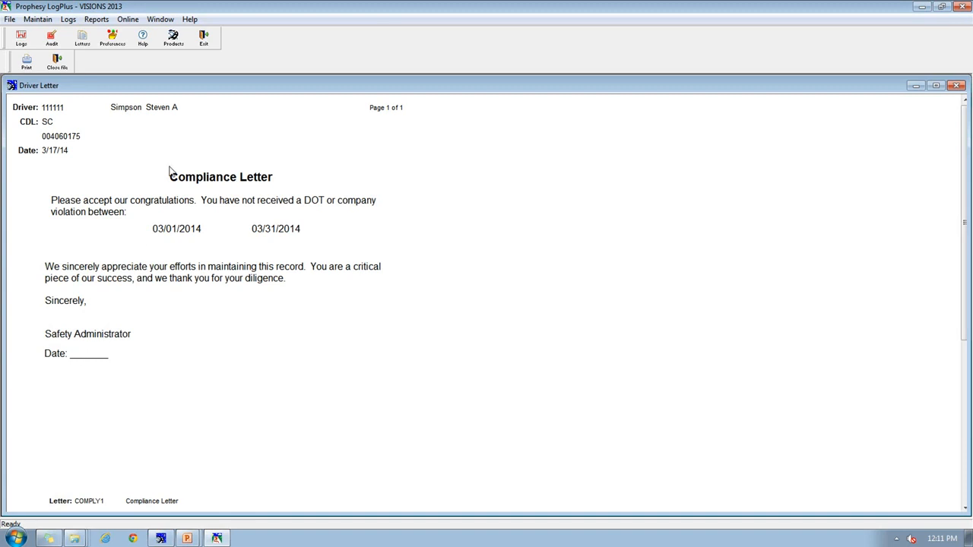
left_click(57, 60)
- Generate the detail-level VIOLATION1 letter for the same driver for the current month, review the listed violations, and close the letter
left_click(96, 19)
left_click(103, 34)
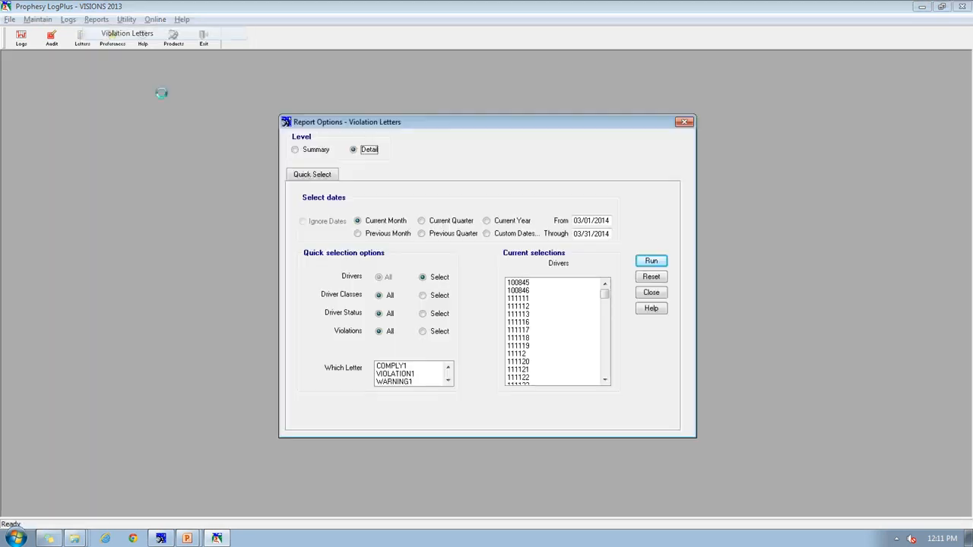
left_click(388, 374)
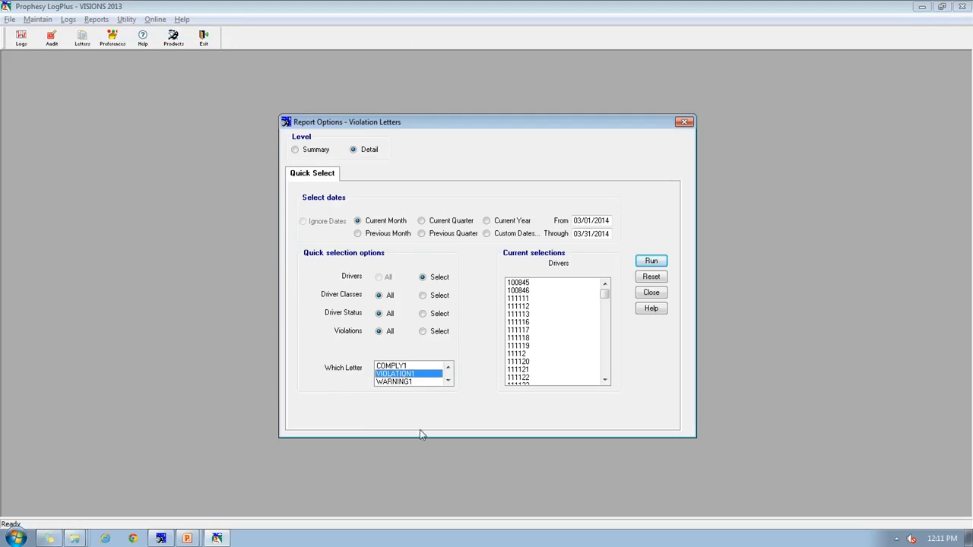
left_click(406, 382)
left_click(406, 374)
left_click(448, 380)
left_click(447, 380)
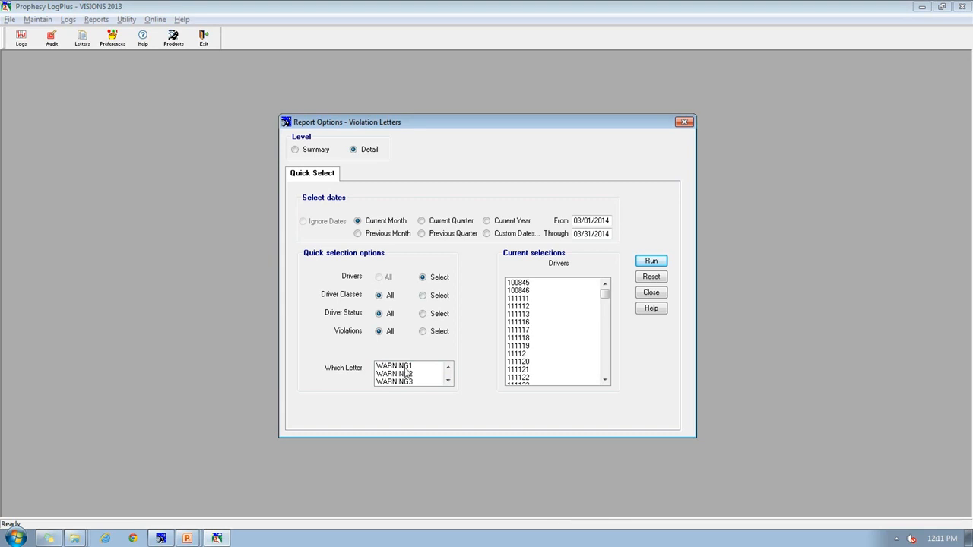
left_click(520, 300)
left_click(652, 261)
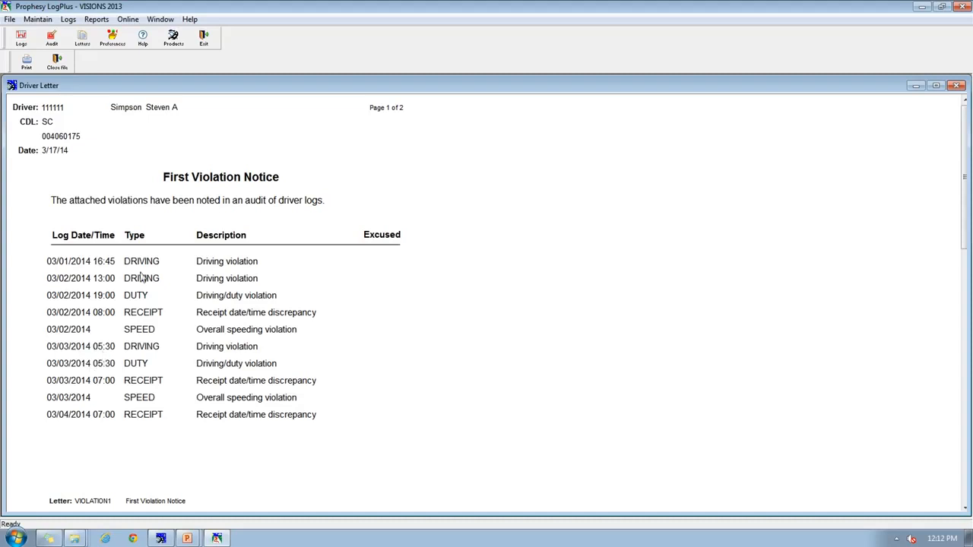
left_click(61, 67)
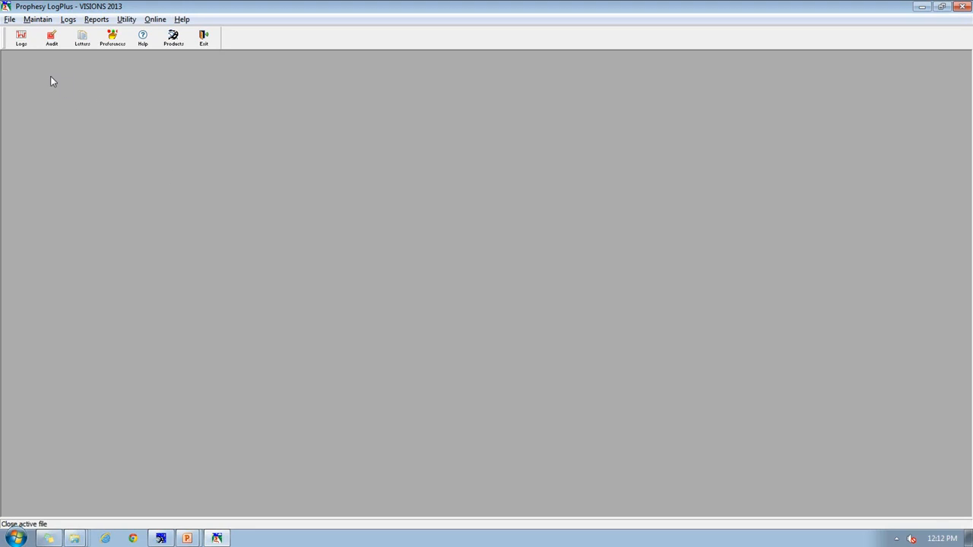
- Open the driver's 03/03/2014 log, examine the violation marked at 5:30 in its violation list, and close the log
left_click(22, 41)
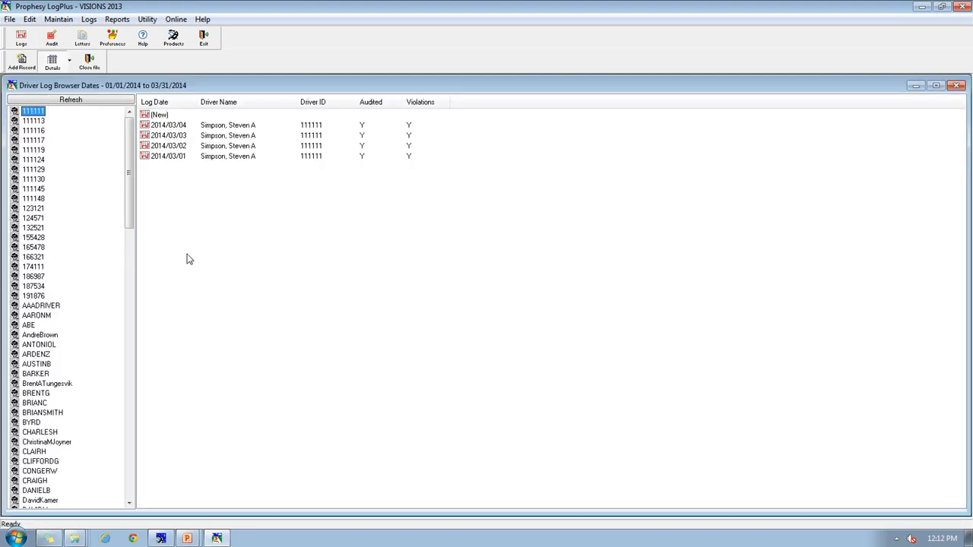
double_click(164, 137)
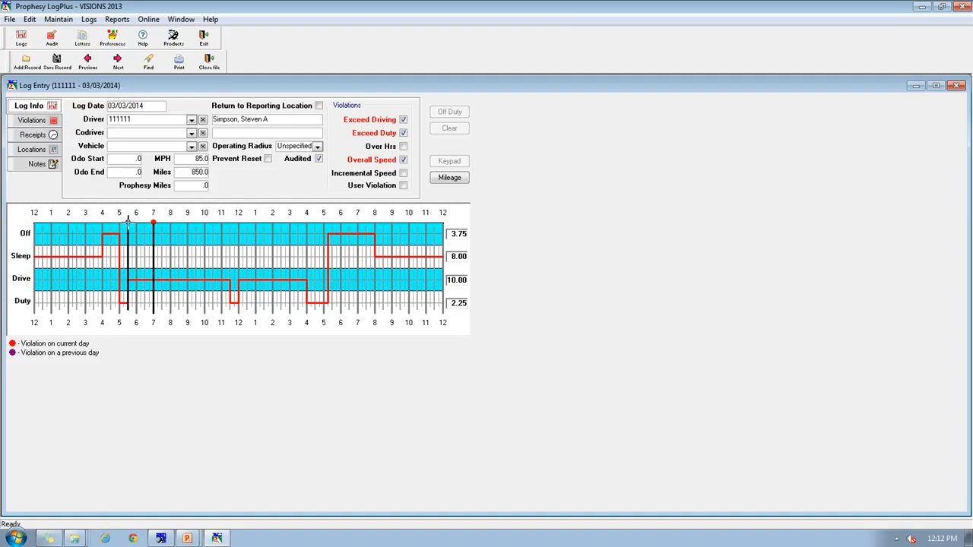
left_click(127, 222)
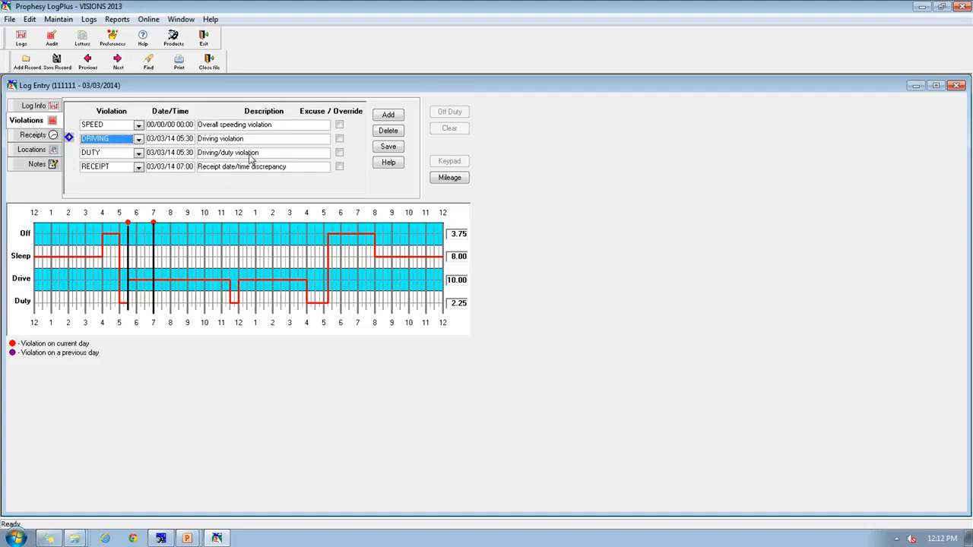
left_click(210, 62)
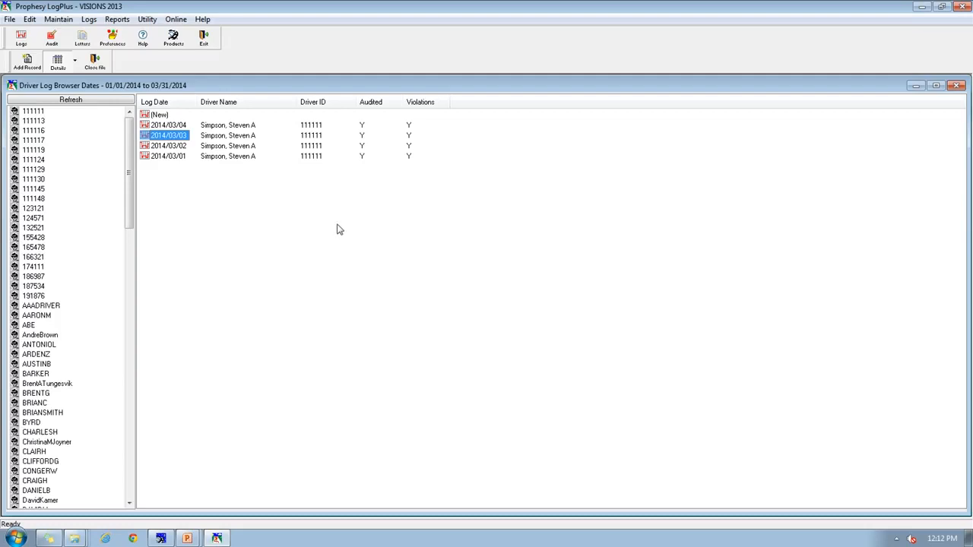
- Switch to the PowerPoint slide show and advance to its Questions slide
key("alt+Tab")
key("Right")
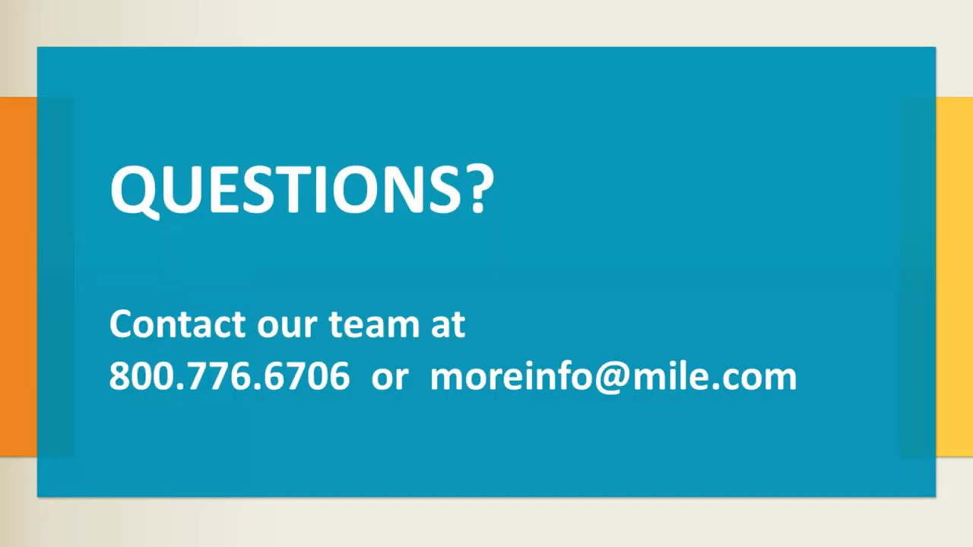